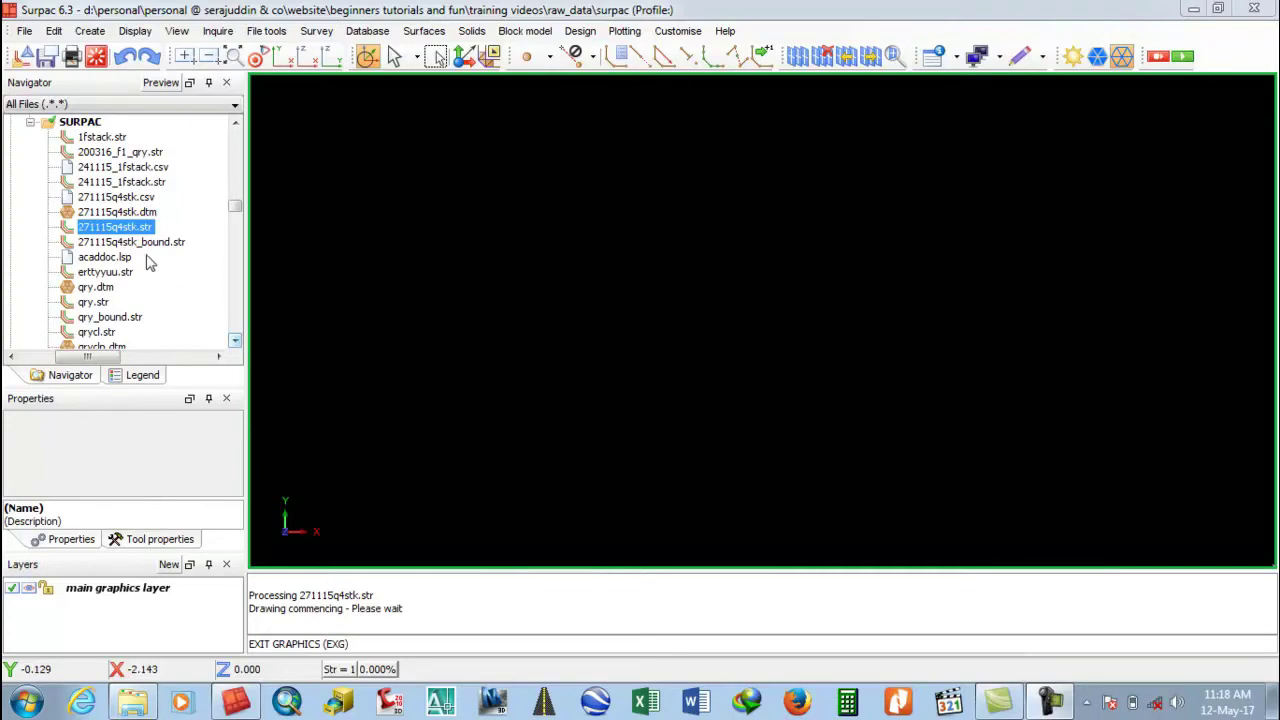
Load 271115q4stk.str from the Navigator into the graphics window.
mouse_move(125, 232)
left_mouse_down()
mouse_move(428, 203)
mouse_move(424, 193)
left_mouse_up()
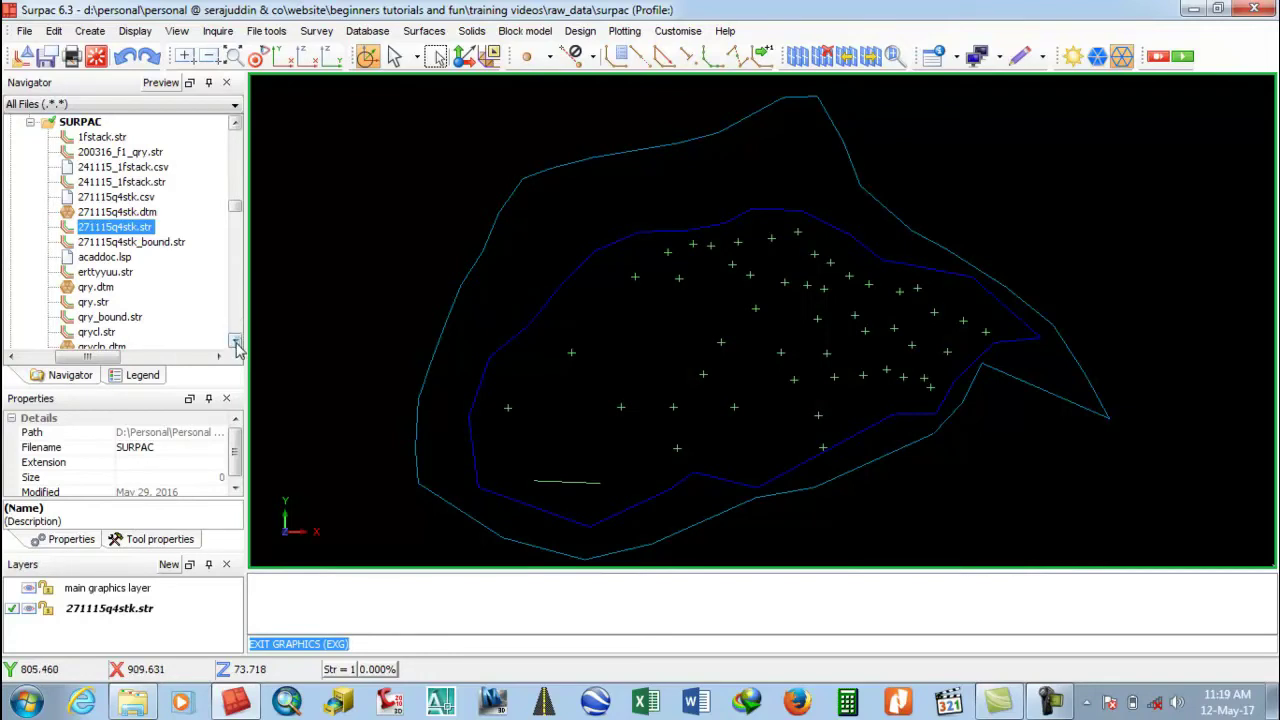
left_click(140, 376)
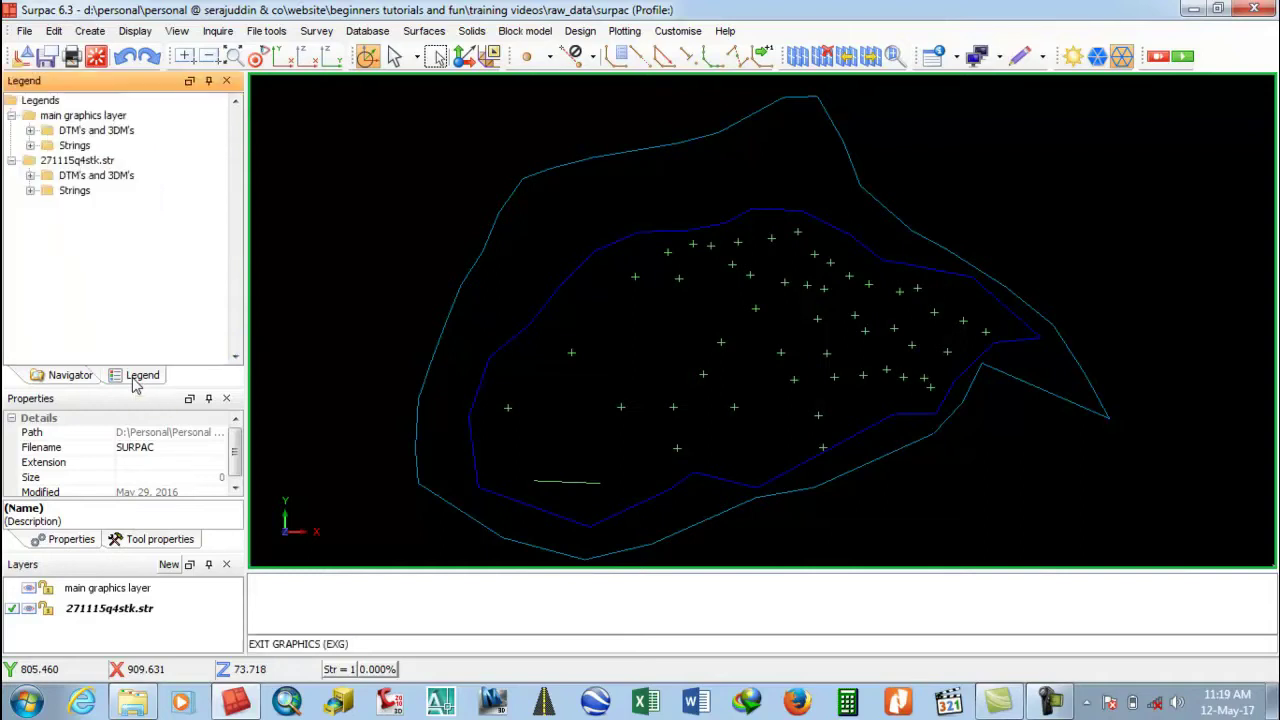
left_click(32, 191)
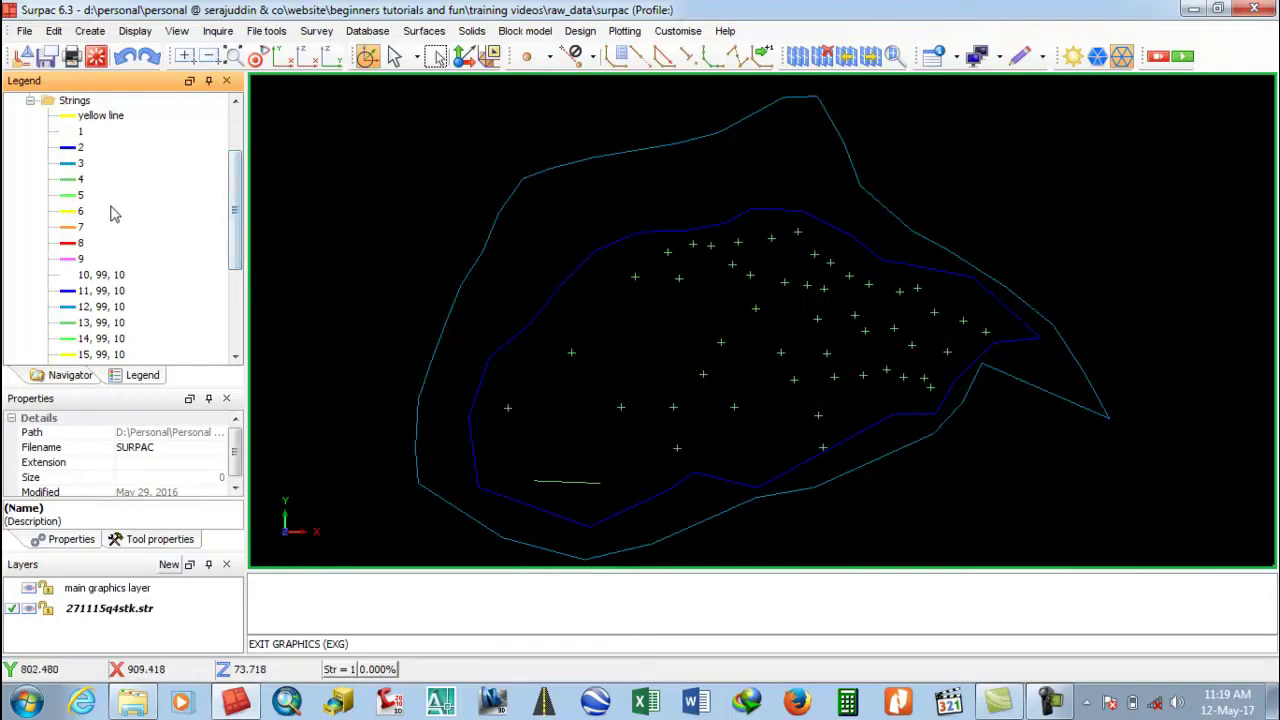
left_click(74, 378)
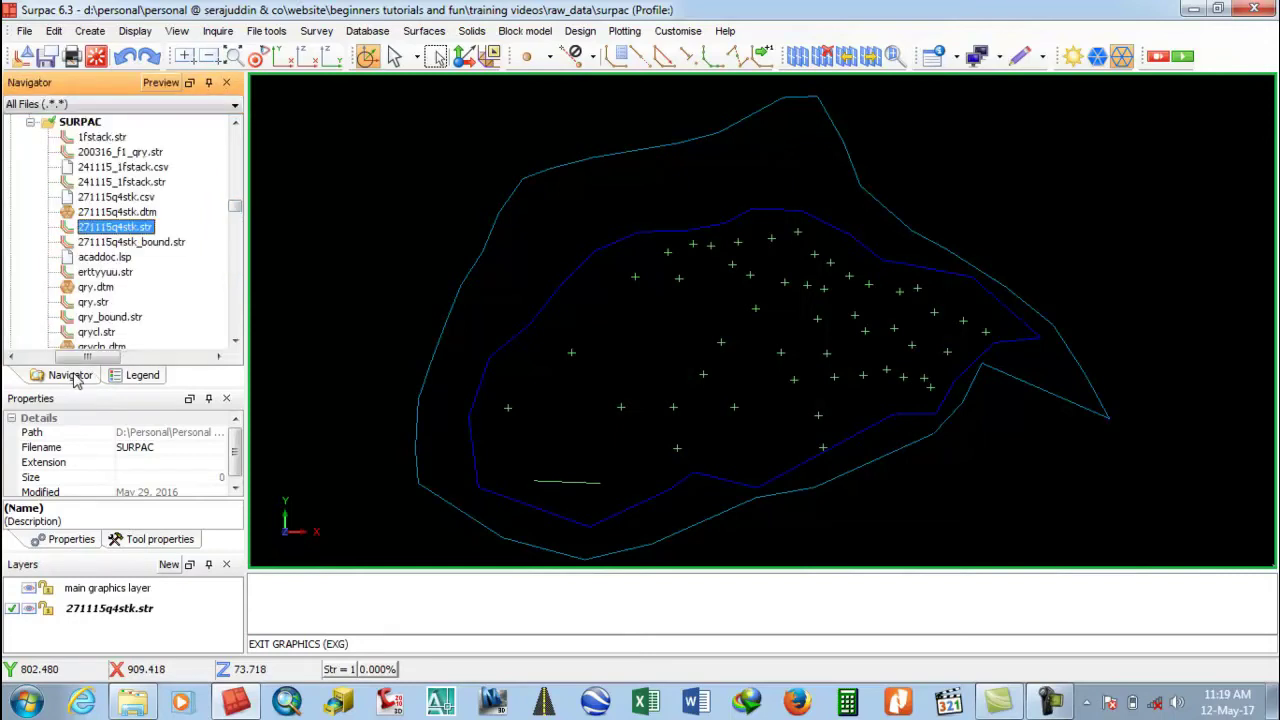
Renumber the blue inner boundary string from string 2 to string 5 using Edit > String > Renumber.
right_click(463, 598)
left_click(503, 604)
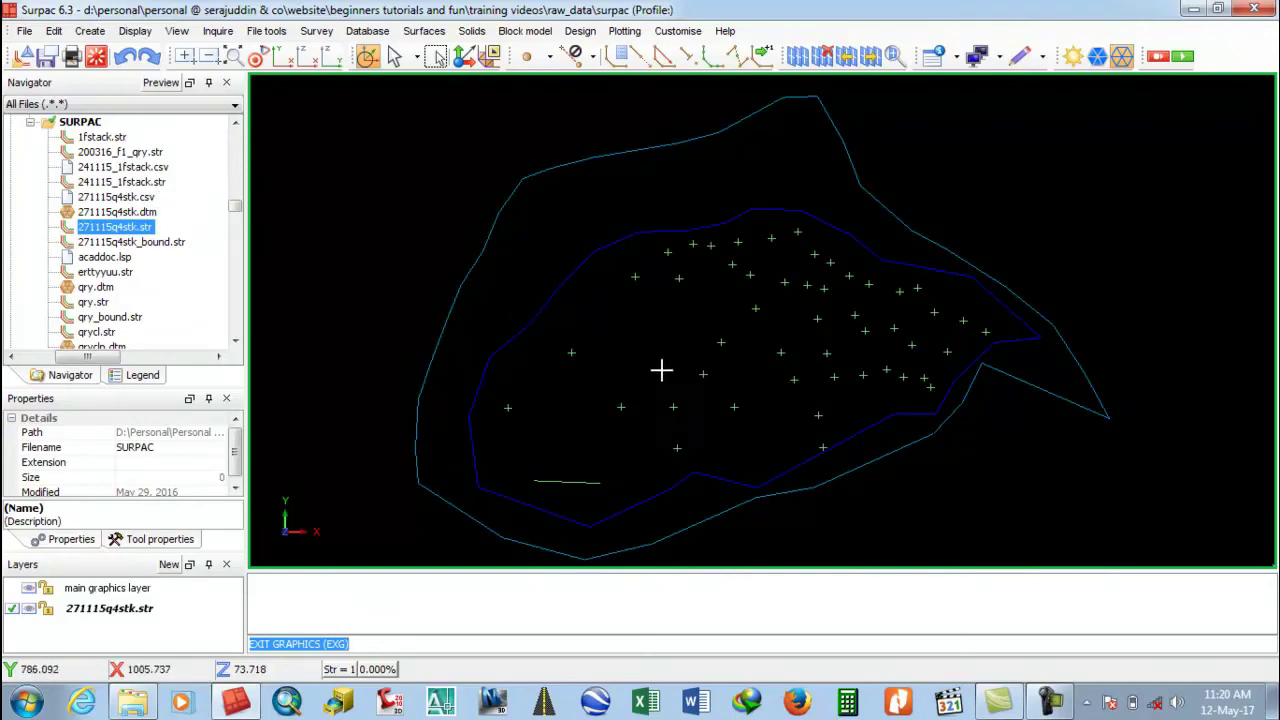
left_click(55, 32)
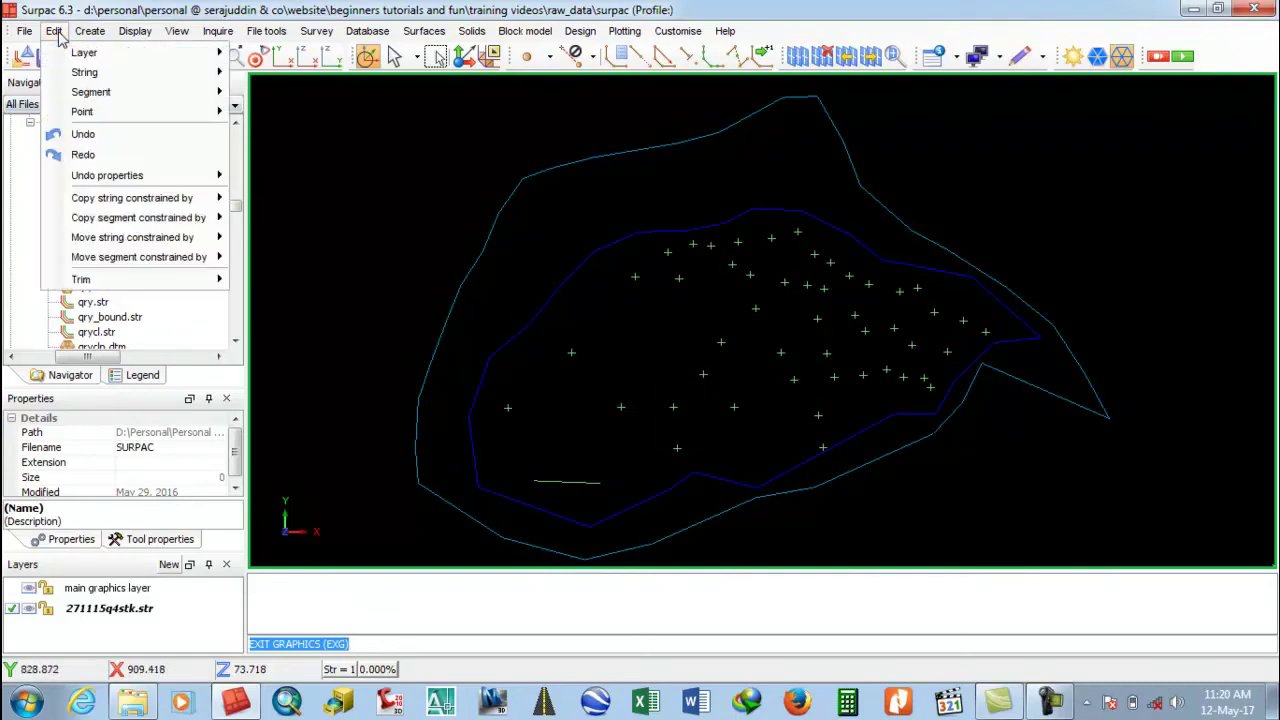
mouse_move(86, 92)
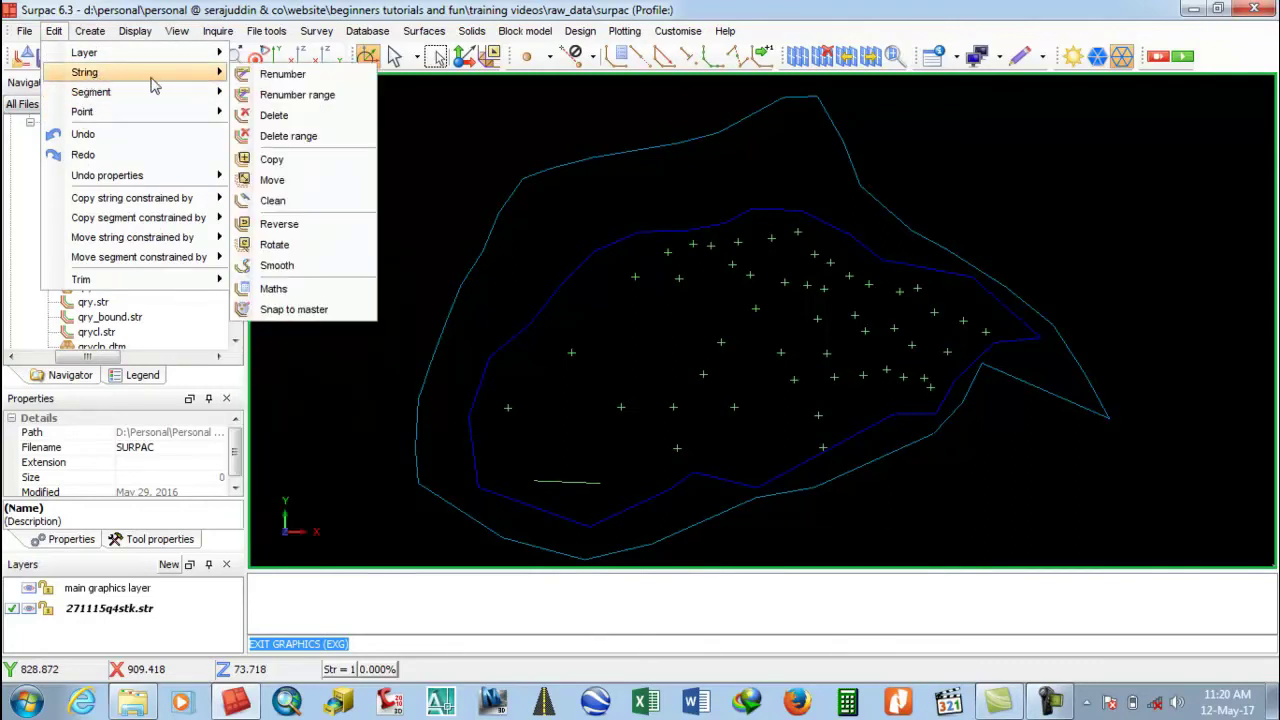
left_click(295, 80)
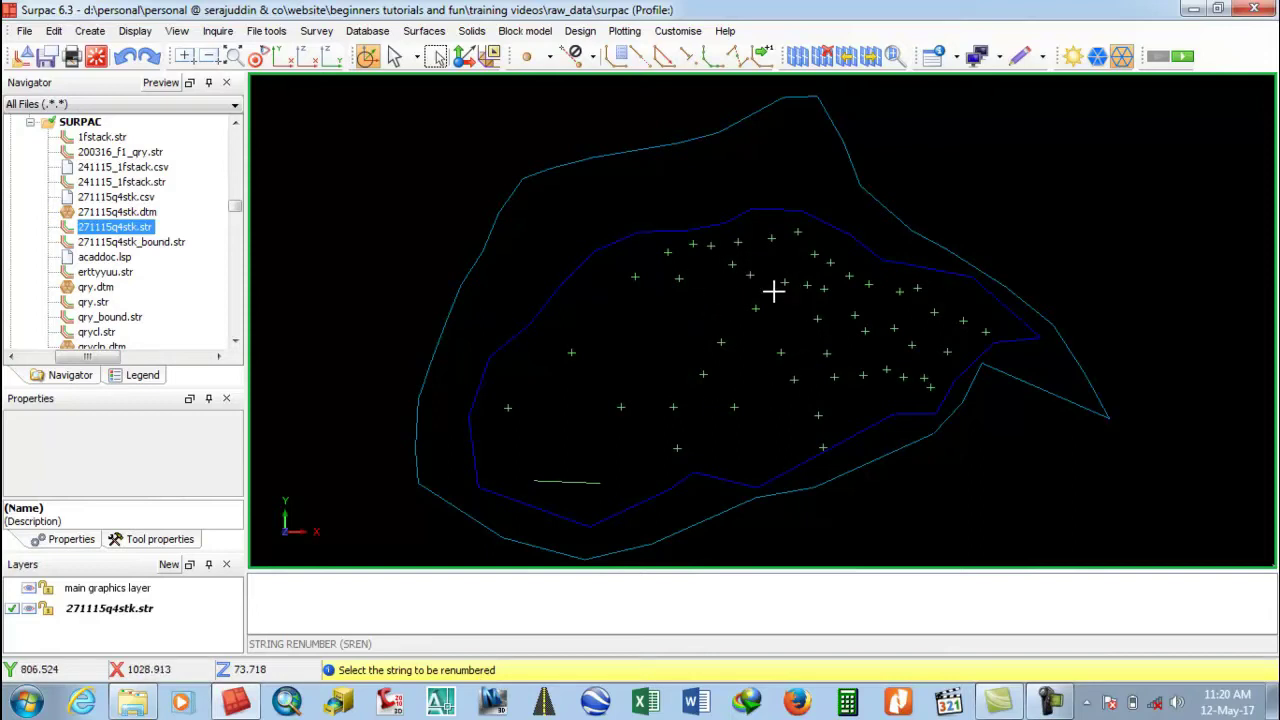
left_click(790, 210)
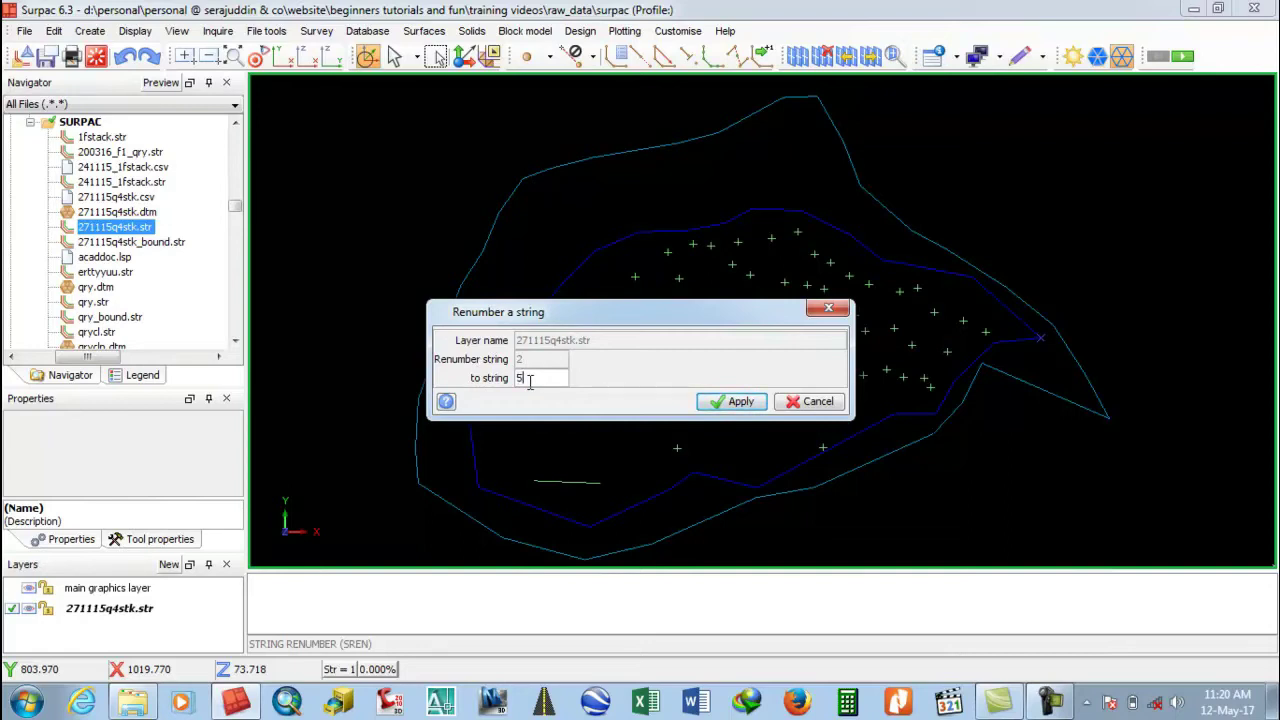
left_click(730, 401)
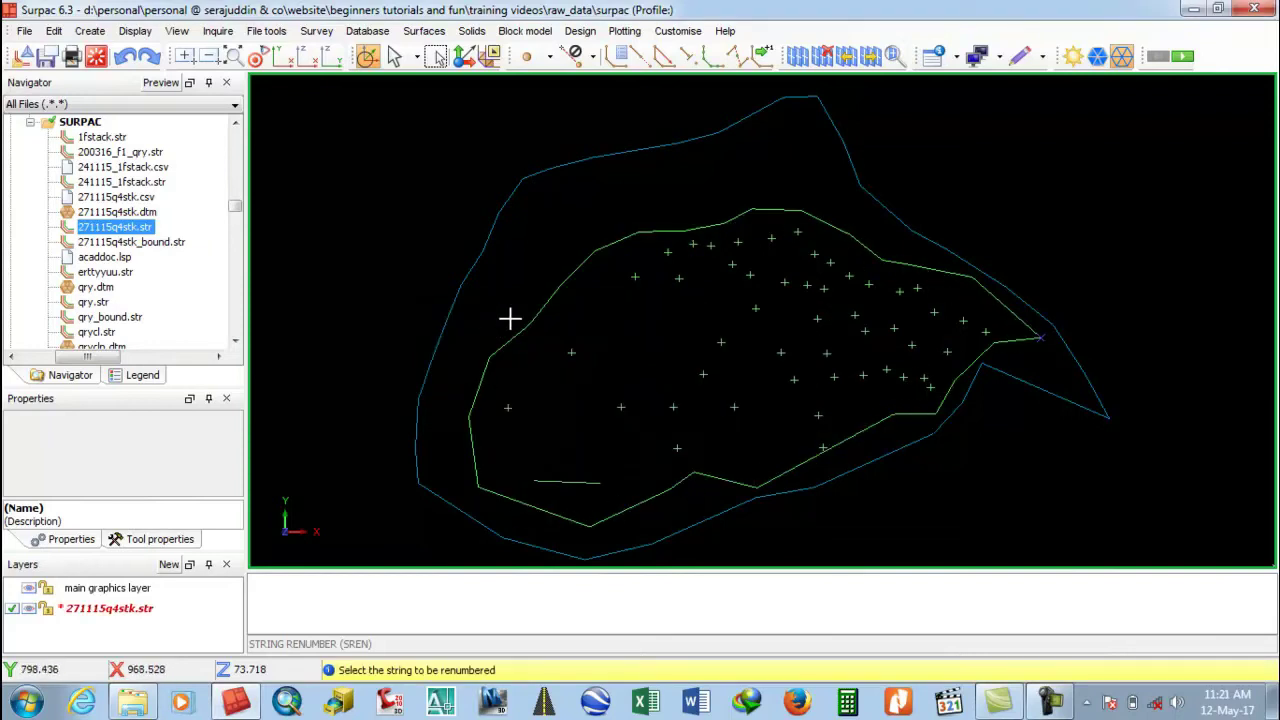
left_click(564, 315)
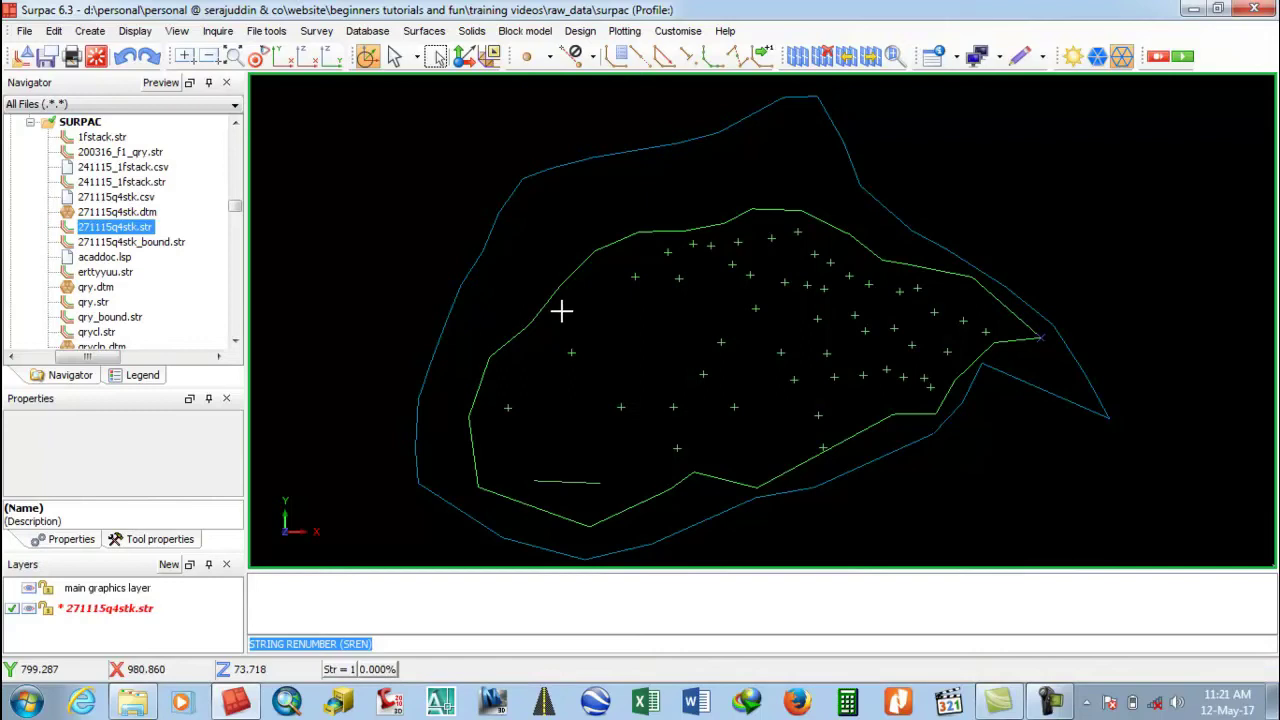
Renumber the short yellow segment (string 4, segment 43) to string 6.
left_click(60, 33)
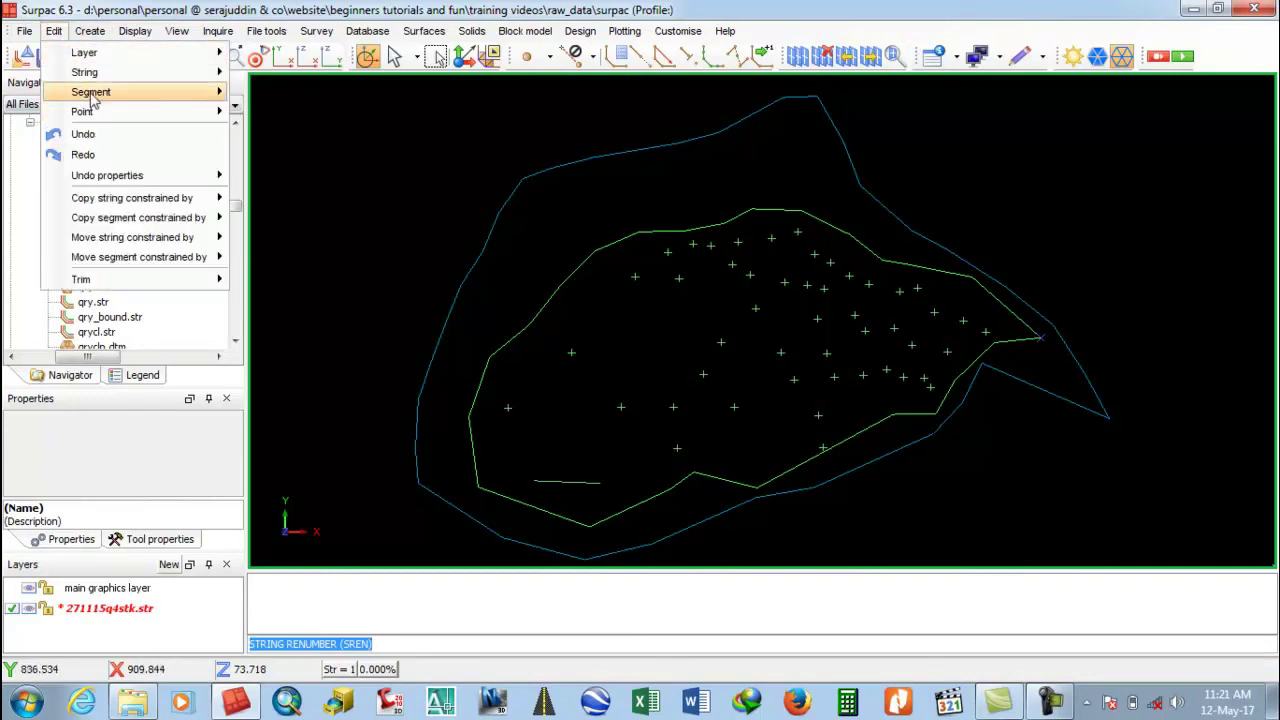
mouse_move(190, 96)
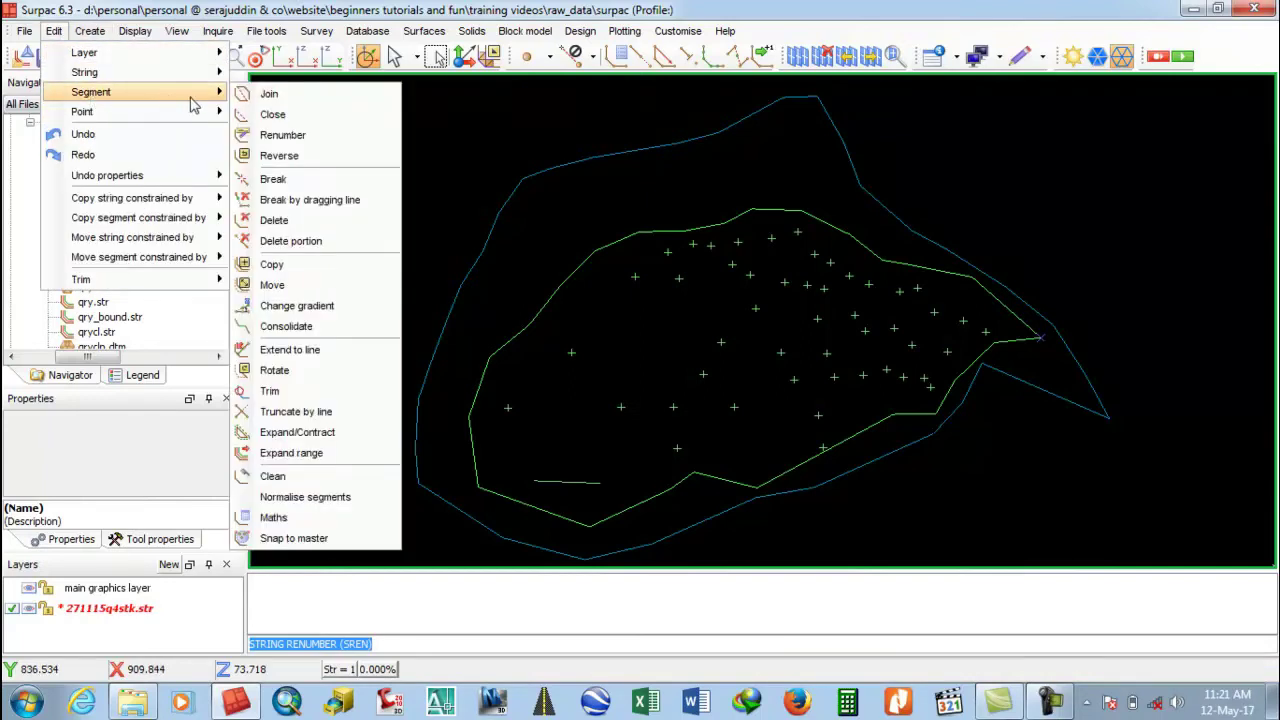
left_click(268, 140)
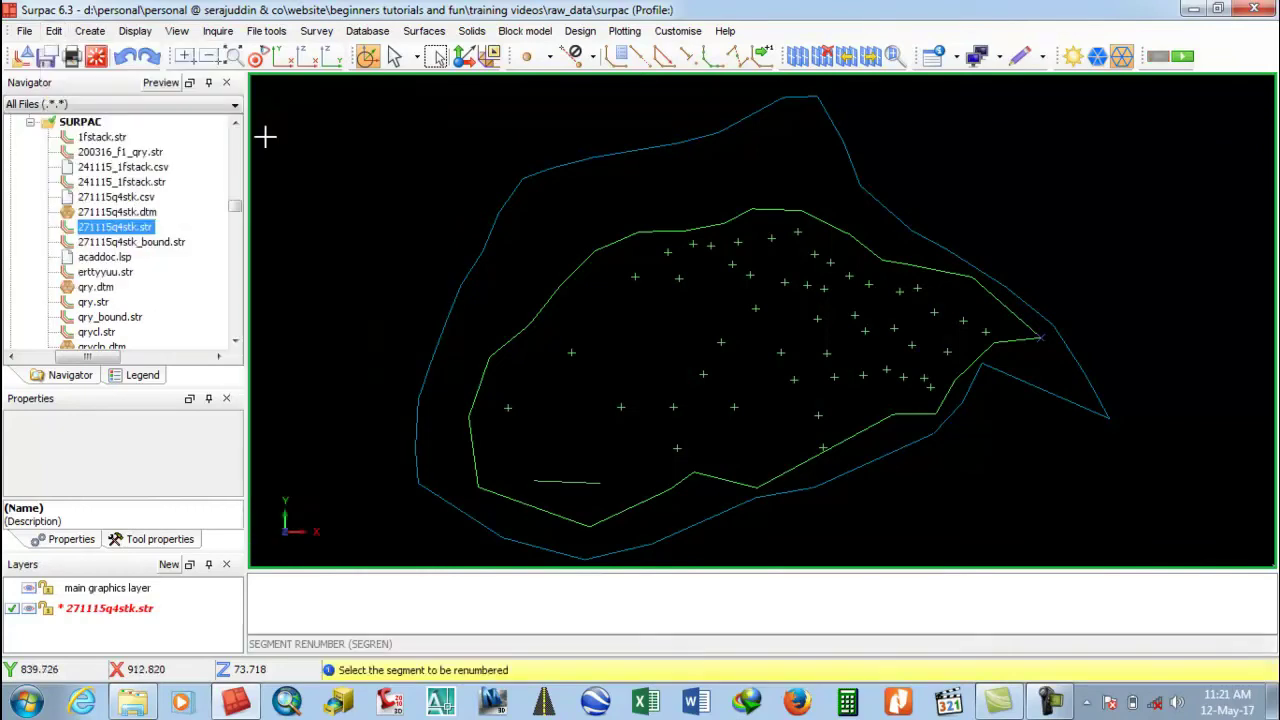
left_click(560, 482)
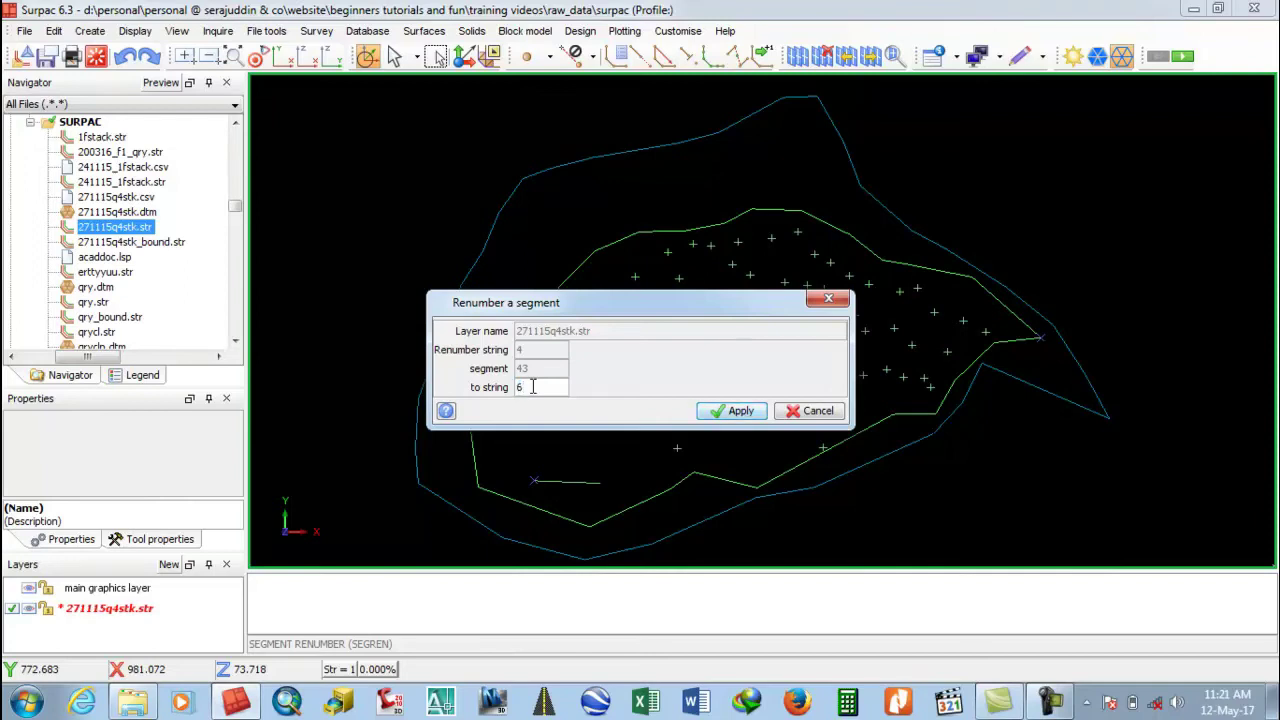
left_click(714, 415)
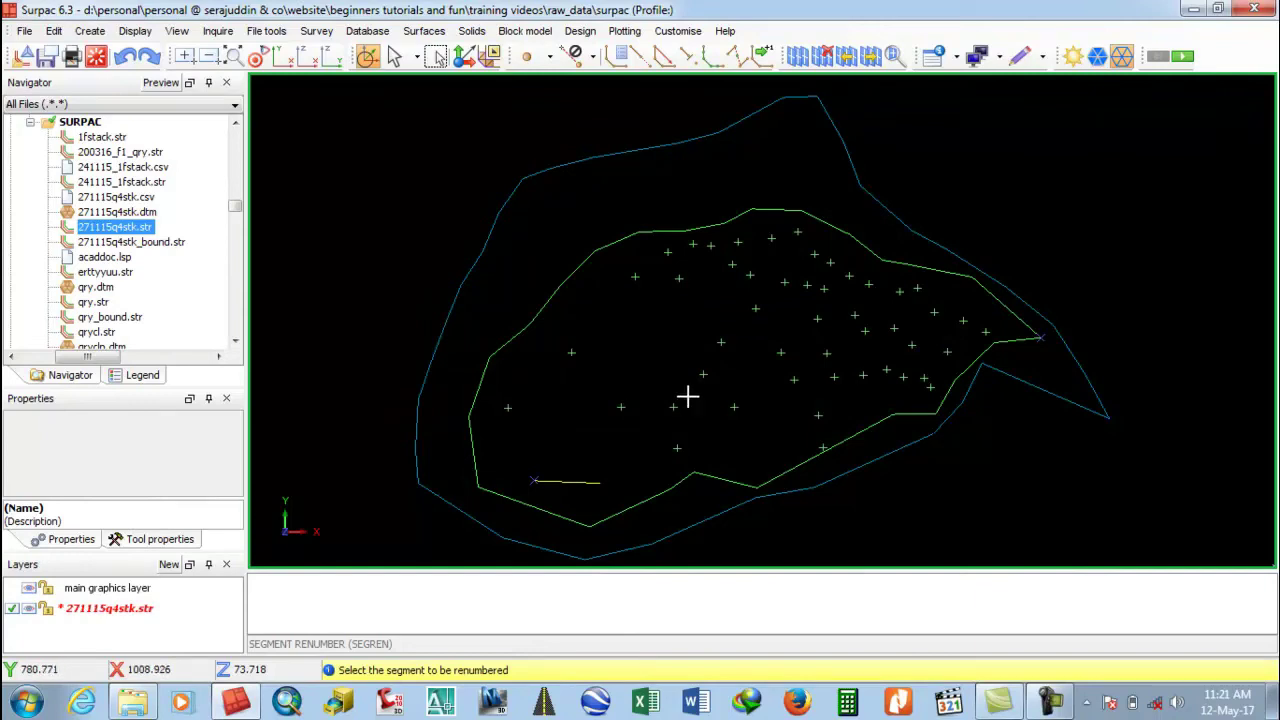
Cancel the repeated segment renumber and end the Segment Renumber function.
left_click(572, 484)
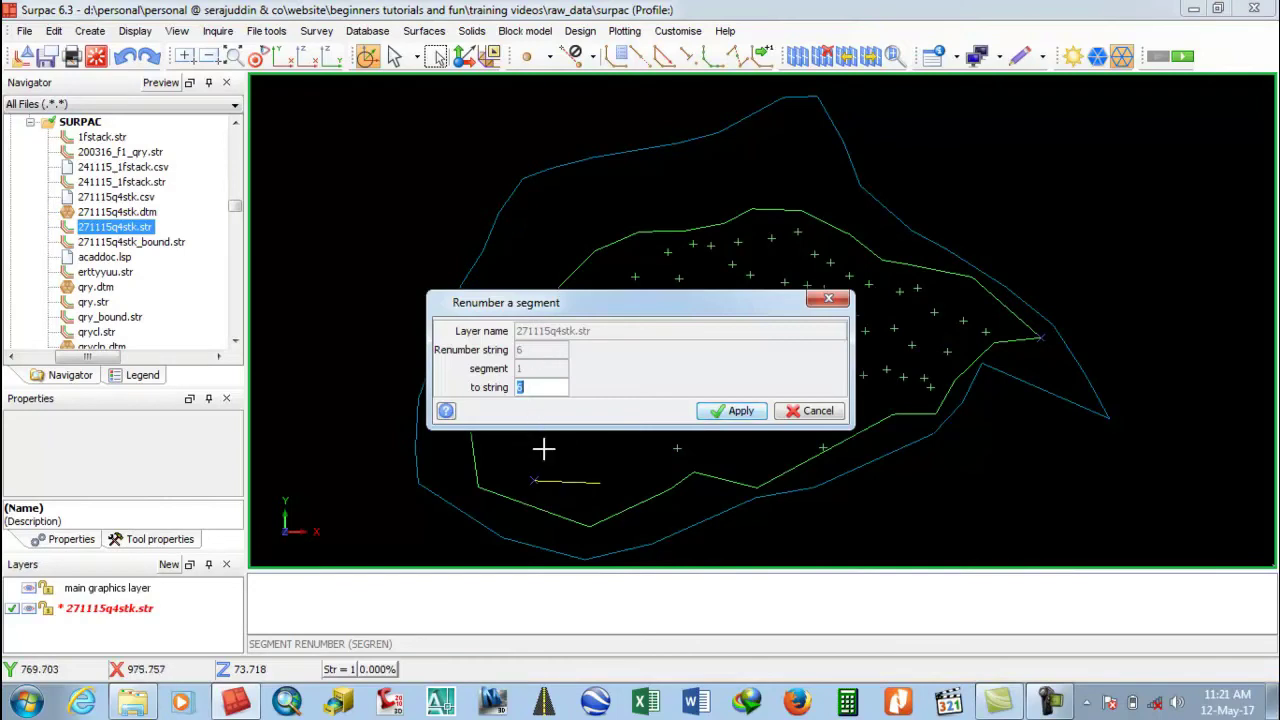
left_click(806, 418)
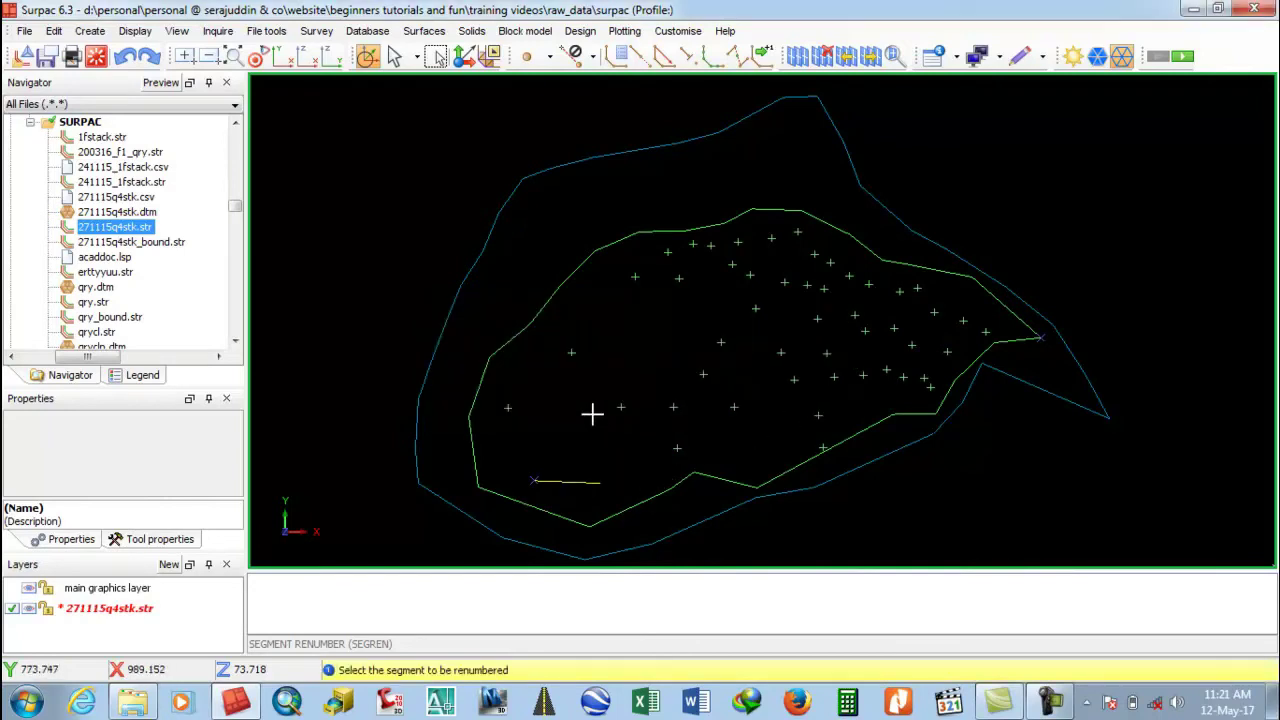
left_click(390, 488)
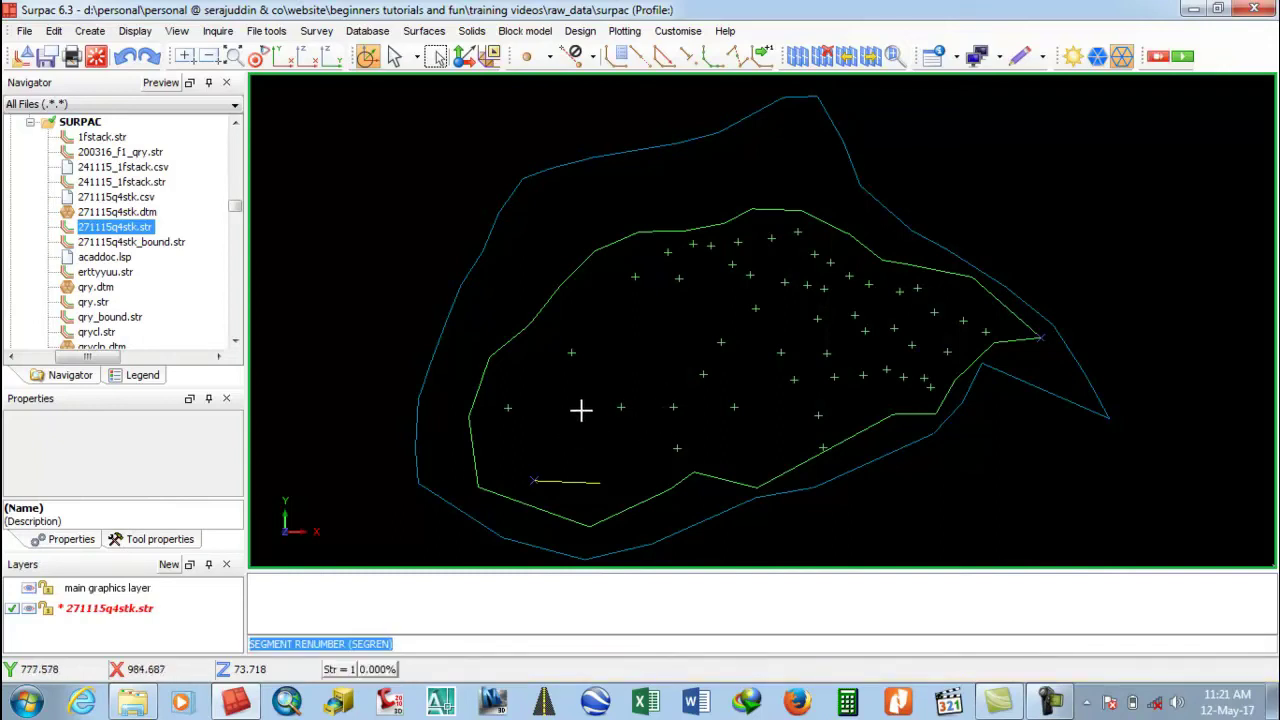
Reset the graphics and load the 271115q4stk.dtm surface into the view.
left_click(97, 58)
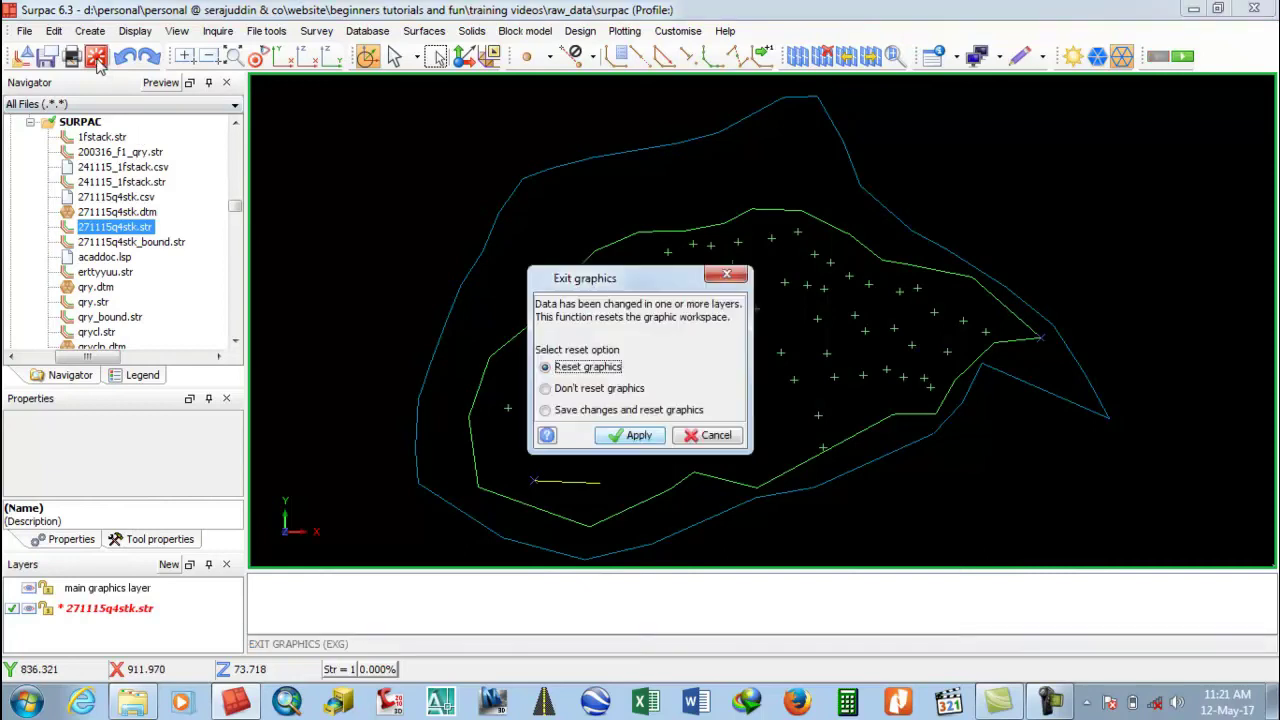
left_click(637, 436)
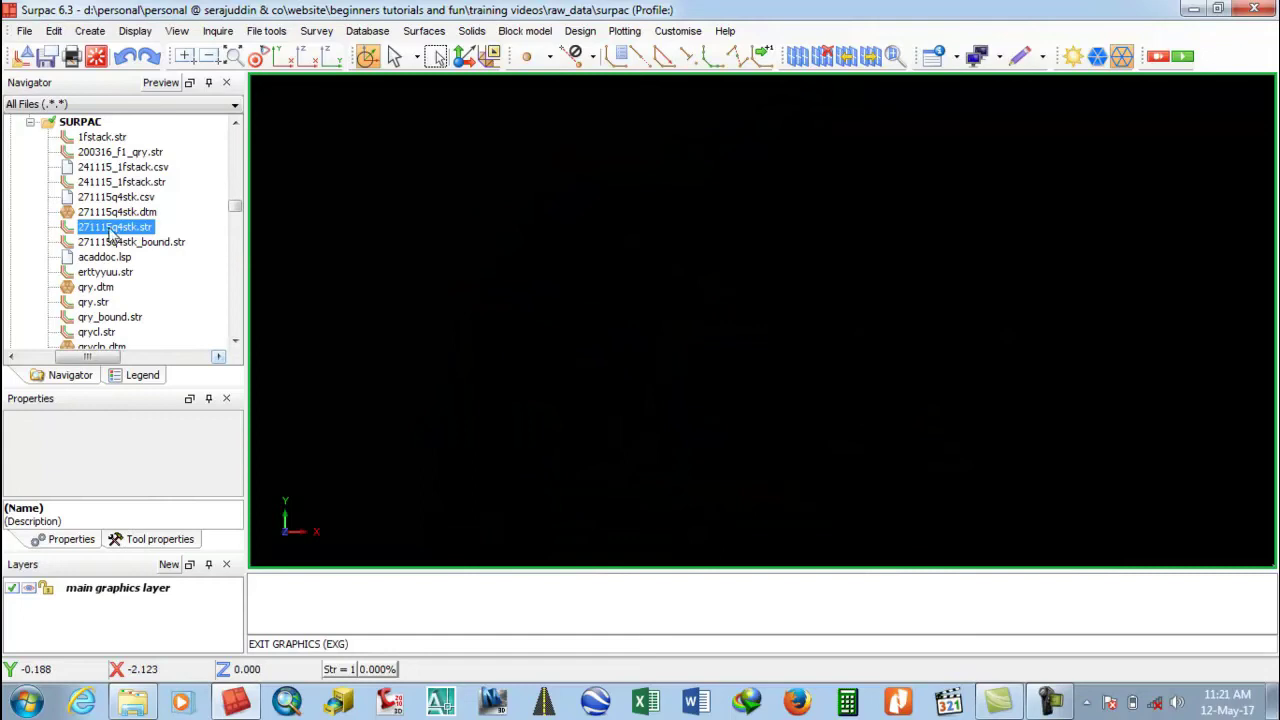
left_click_drag(114, 213, 669, 233)
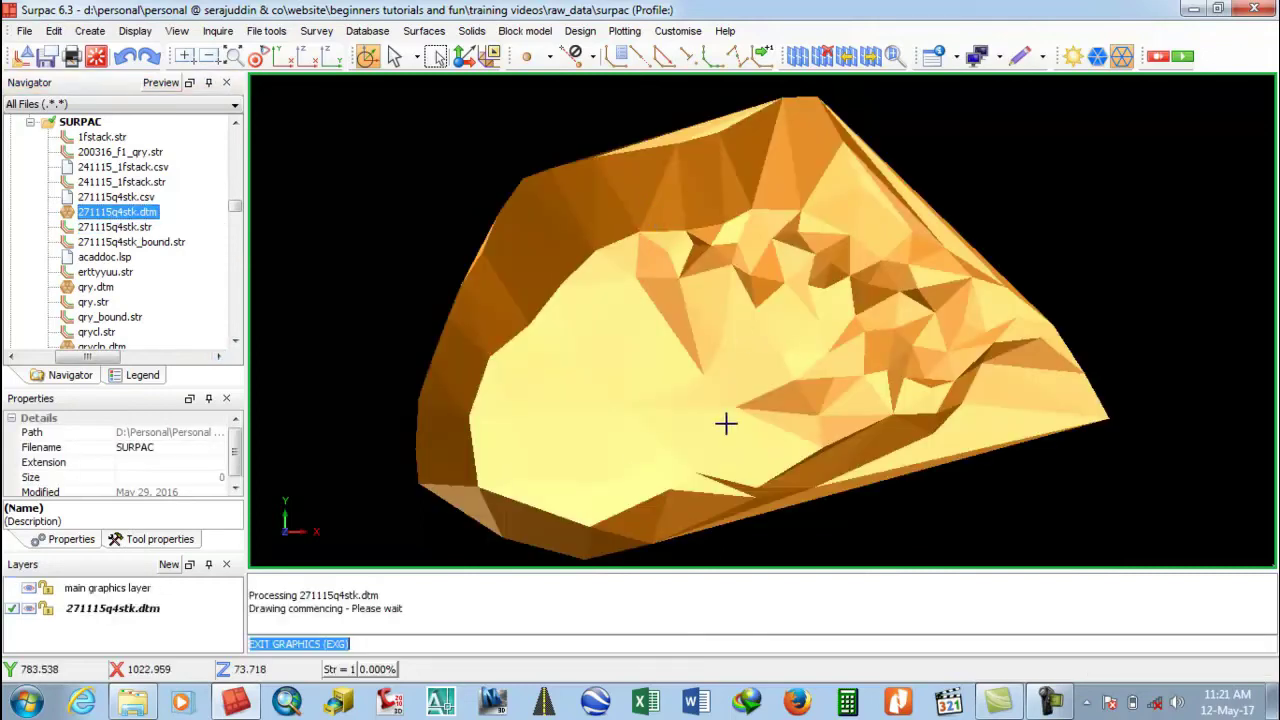
Rotate the stockpile surface down to a low side-on view.
left_click_drag(751, 414, 705, 357)
middle_click_drag(727, 393, 590, 380)
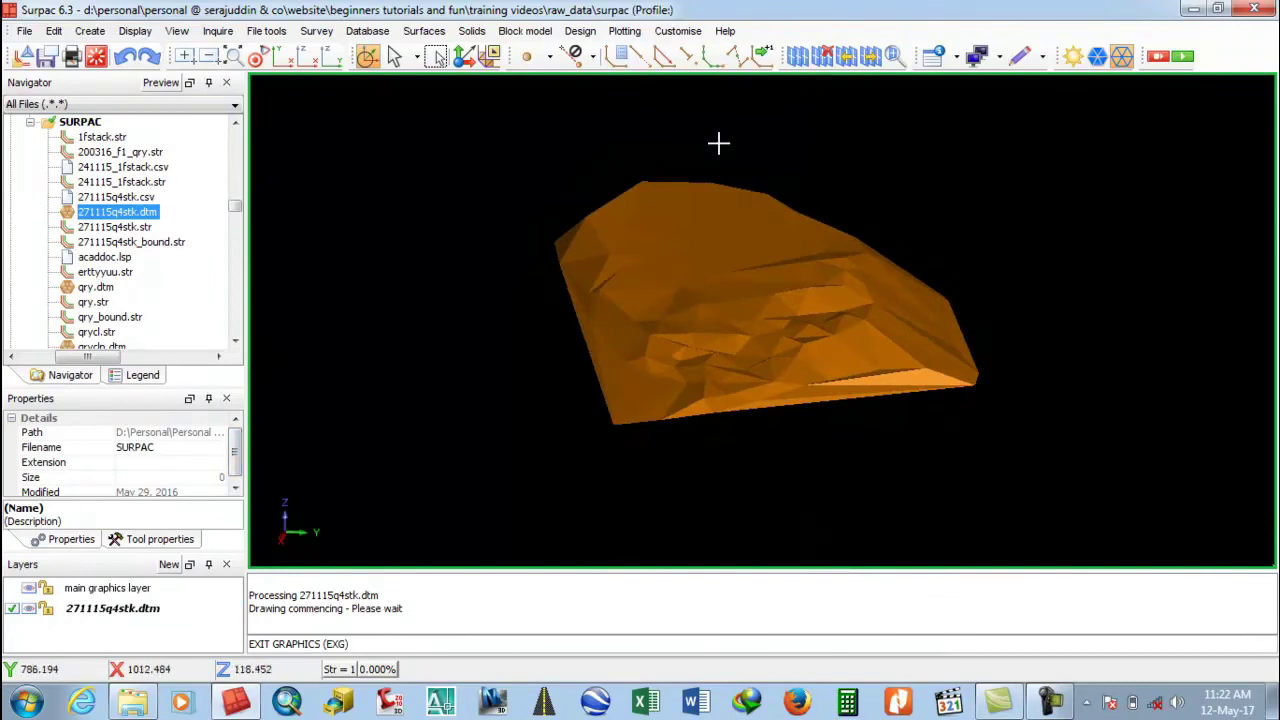
middle_click_drag(654, 346, 694, 377)
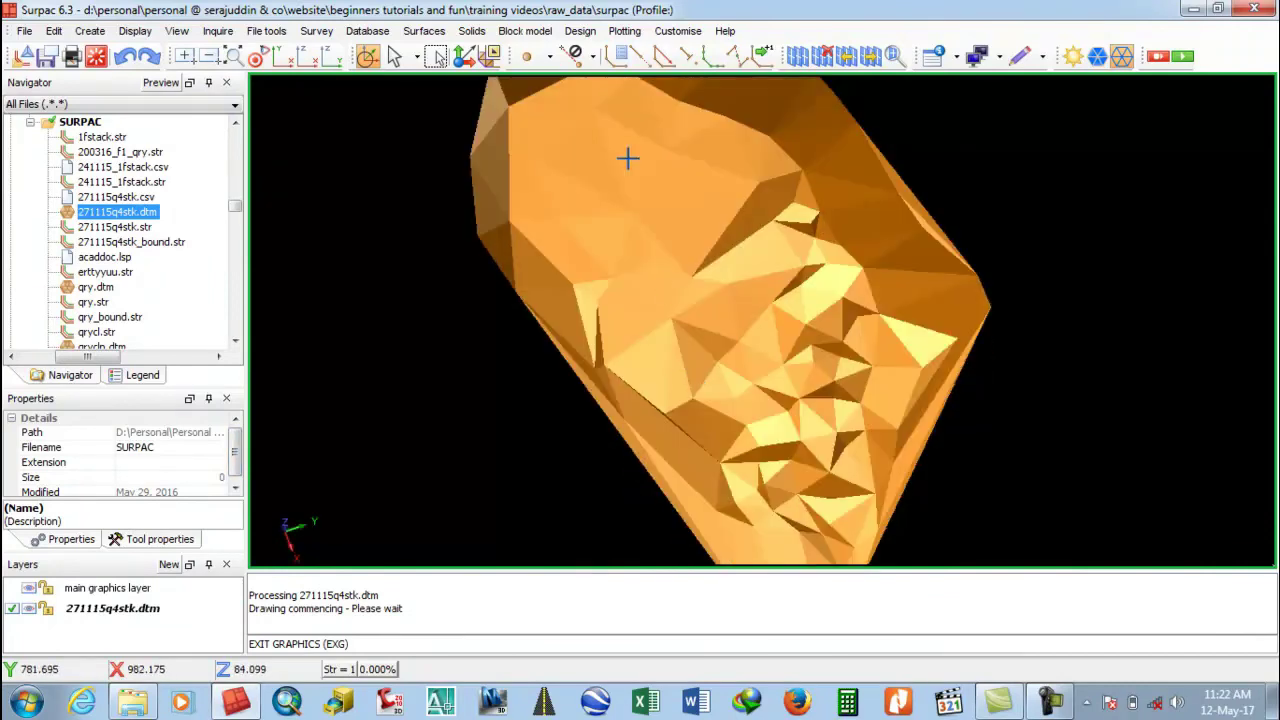
middle_click_drag(656, 236, 669, 151)
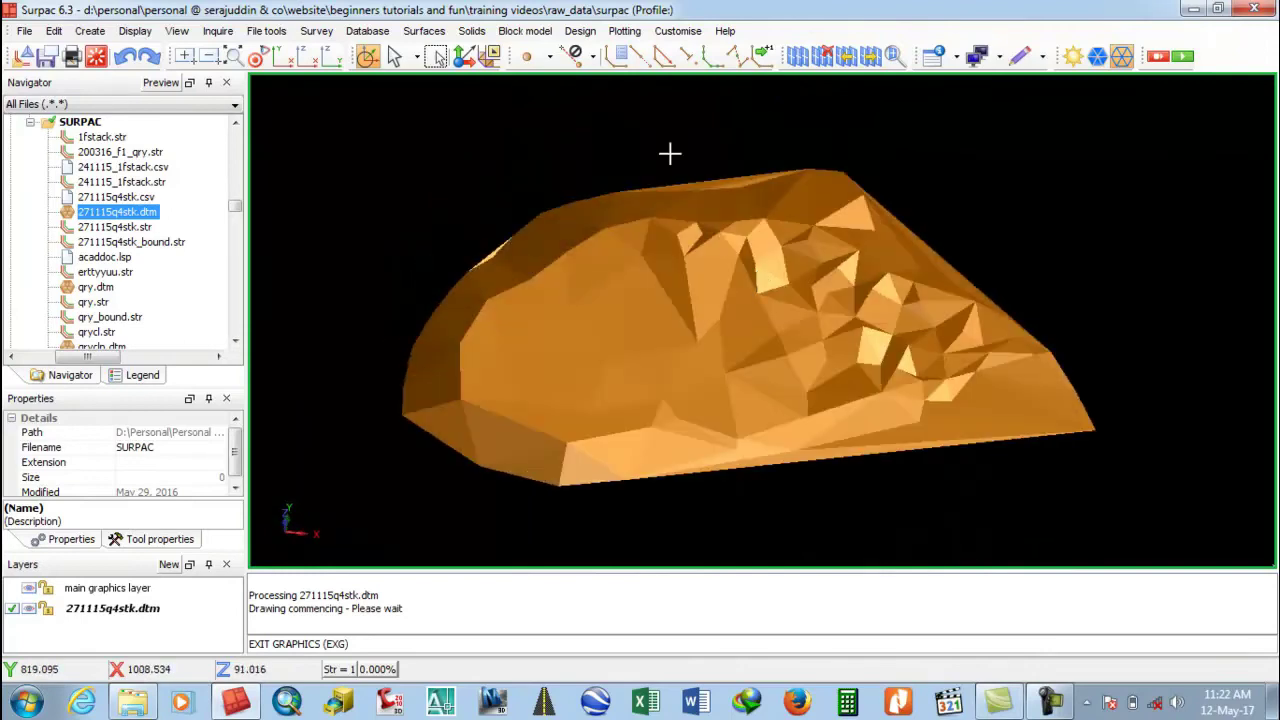
Renumber the DTM surface from object 1 to object 2 via Solids > Edit object > Renumber.
left_click(474, 32)
mouse_move(505, 60)
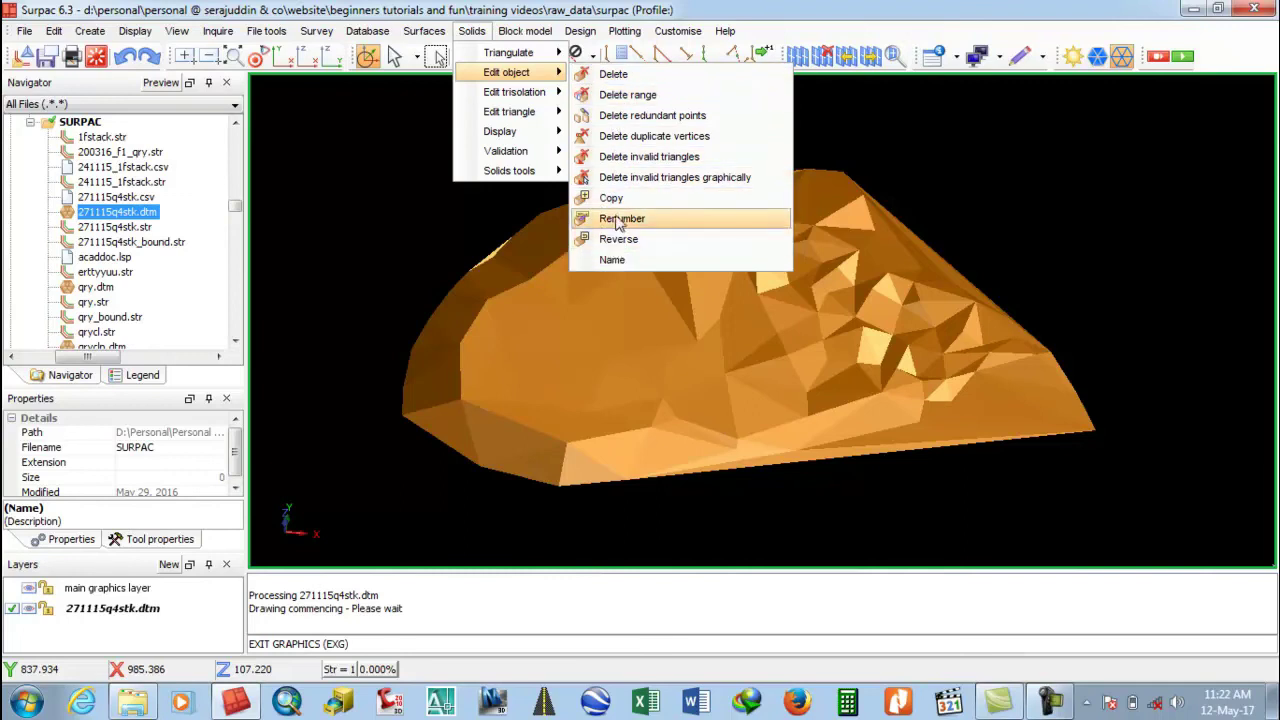
left_click(621, 218)
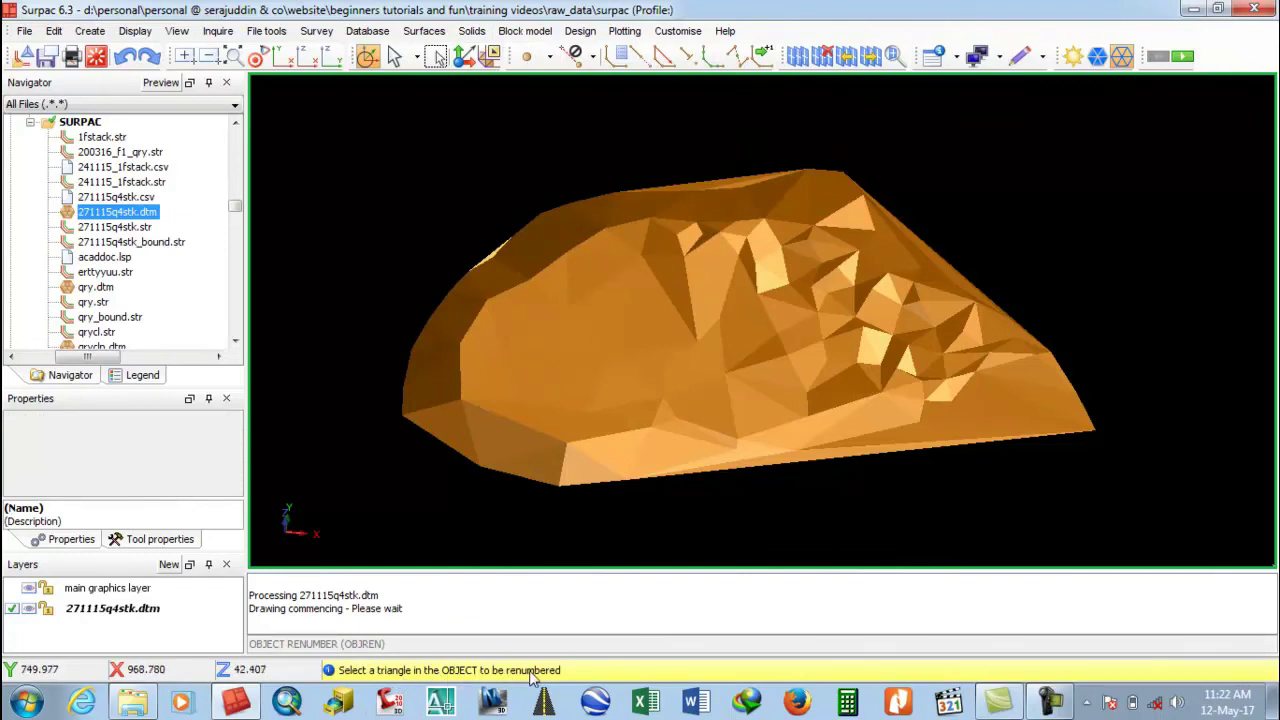
left_click(609, 293)
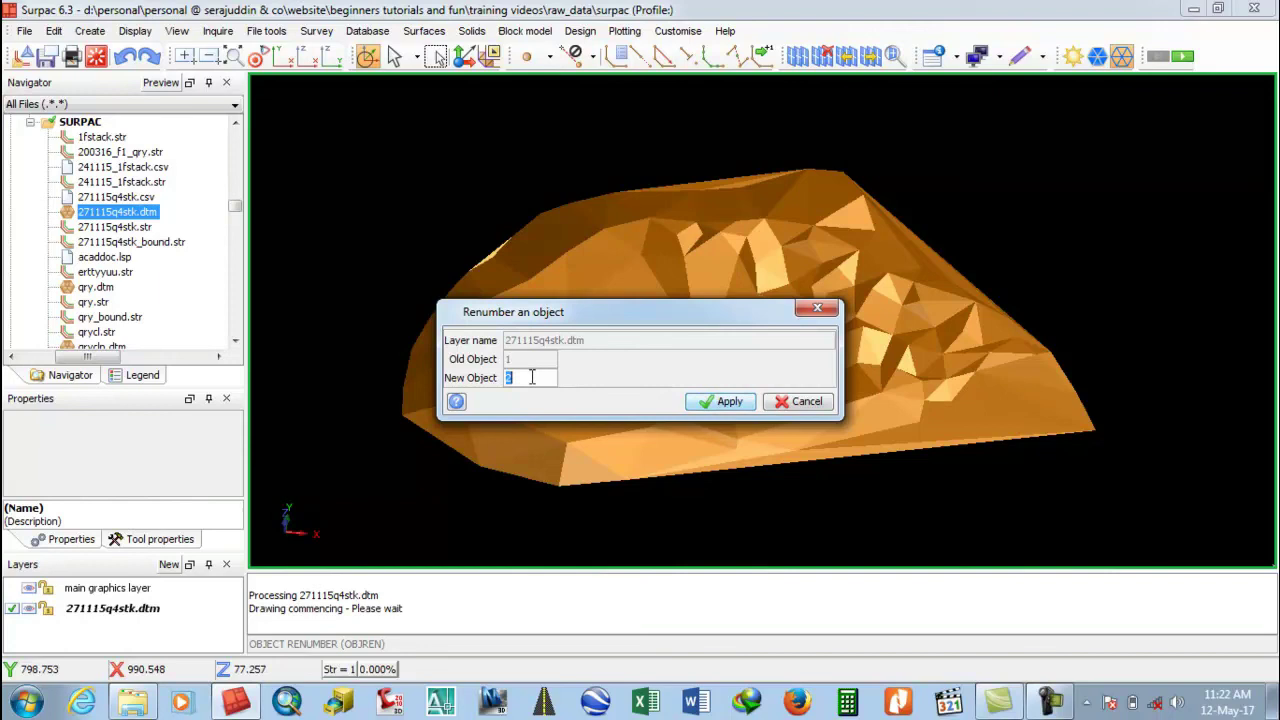
left_click(722, 404)
Cancel further renumbering, inspect the blue surface and clear the processing messages.
left_click(706, 394)
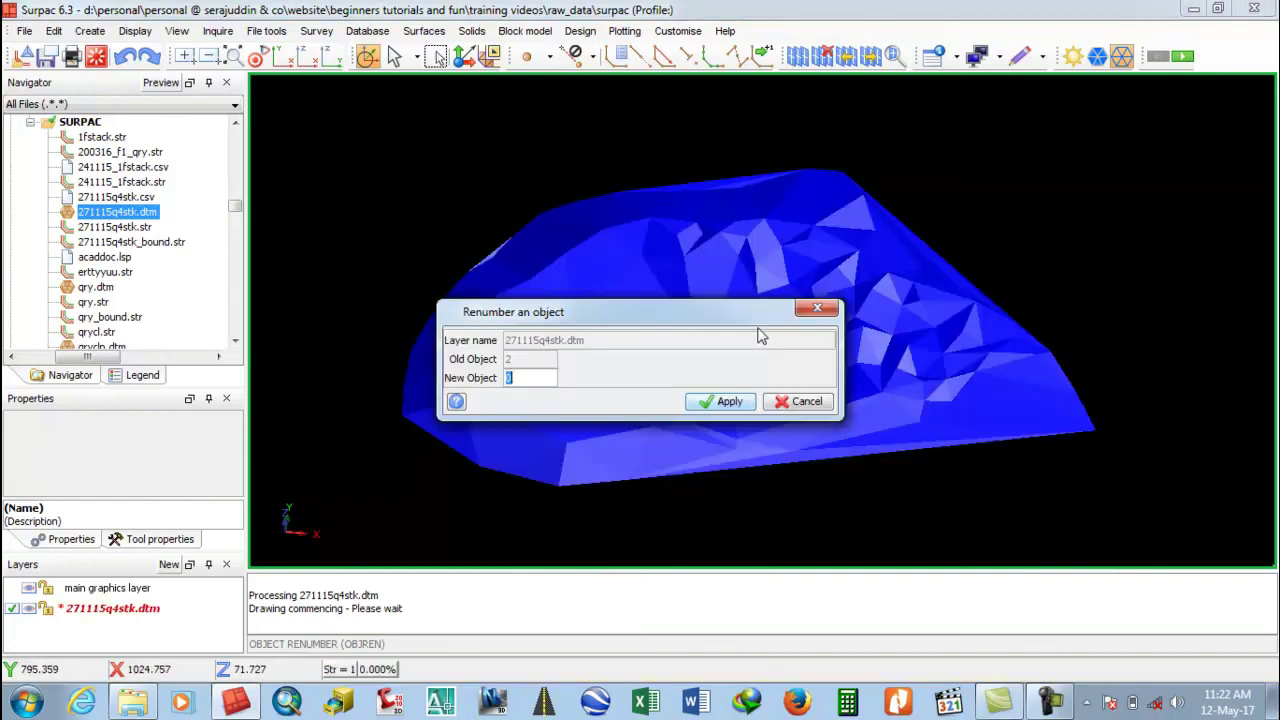
left_click(776, 405)
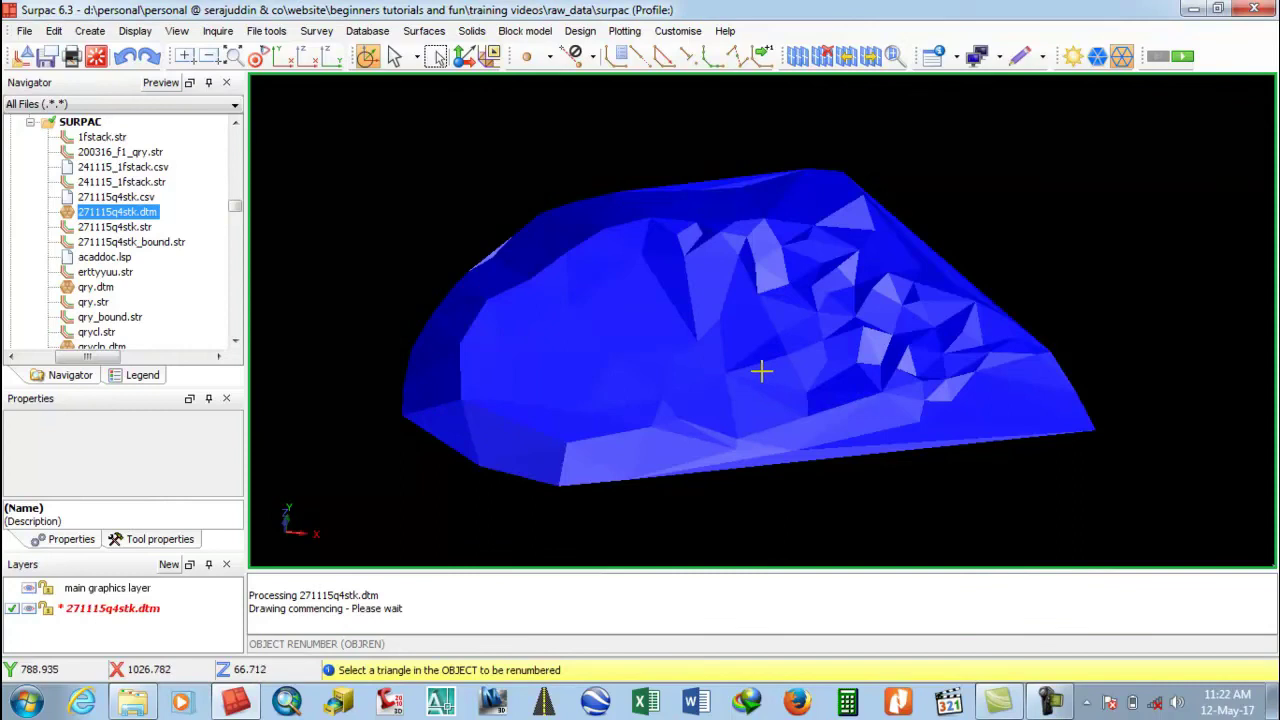
middle_click_drag(762, 372, 494, 437)
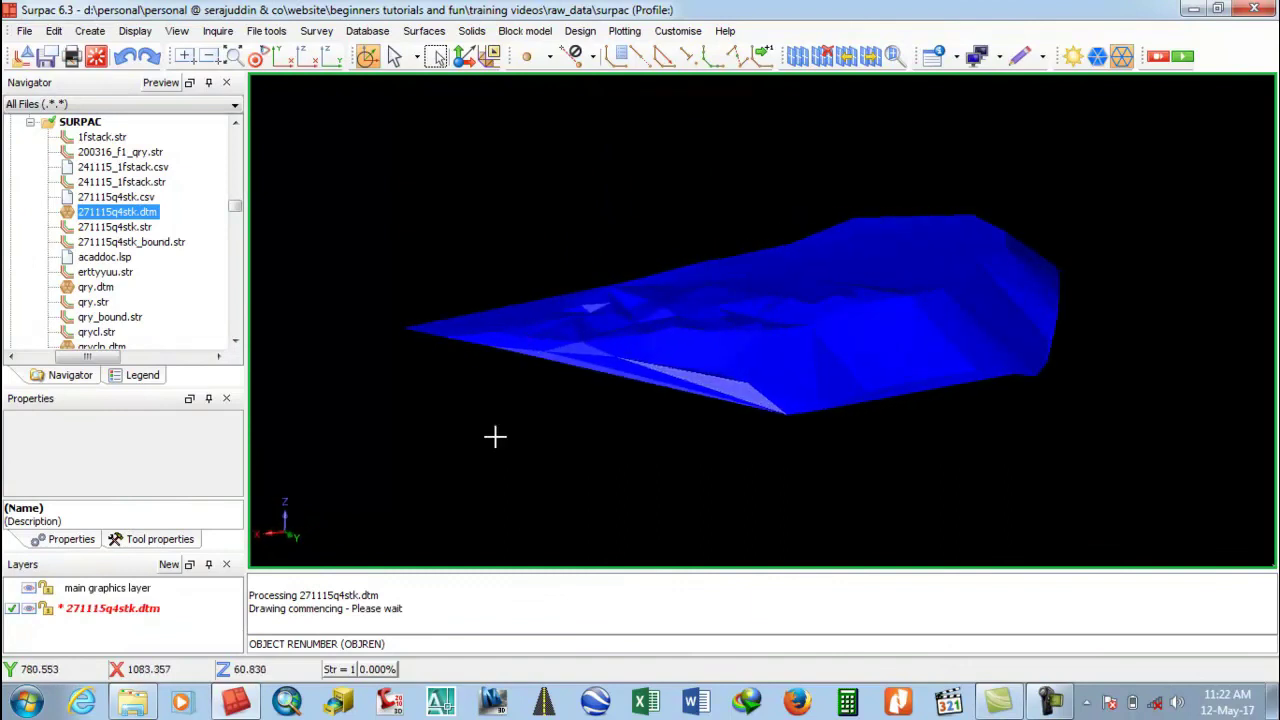
right_click(514, 594)
left_click(540, 601)
left_click(98, 56)
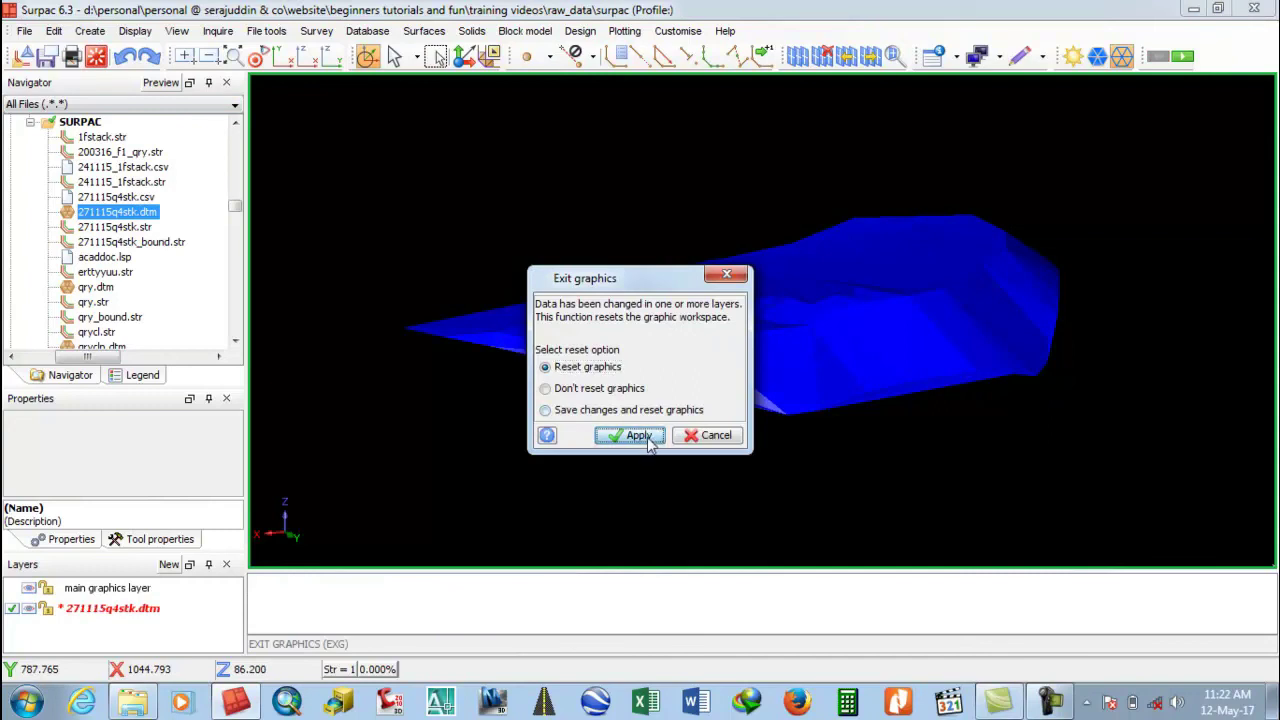
Apply Reset graphics to clear the blue DTM surface from the workspace.
left_click(637, 436)
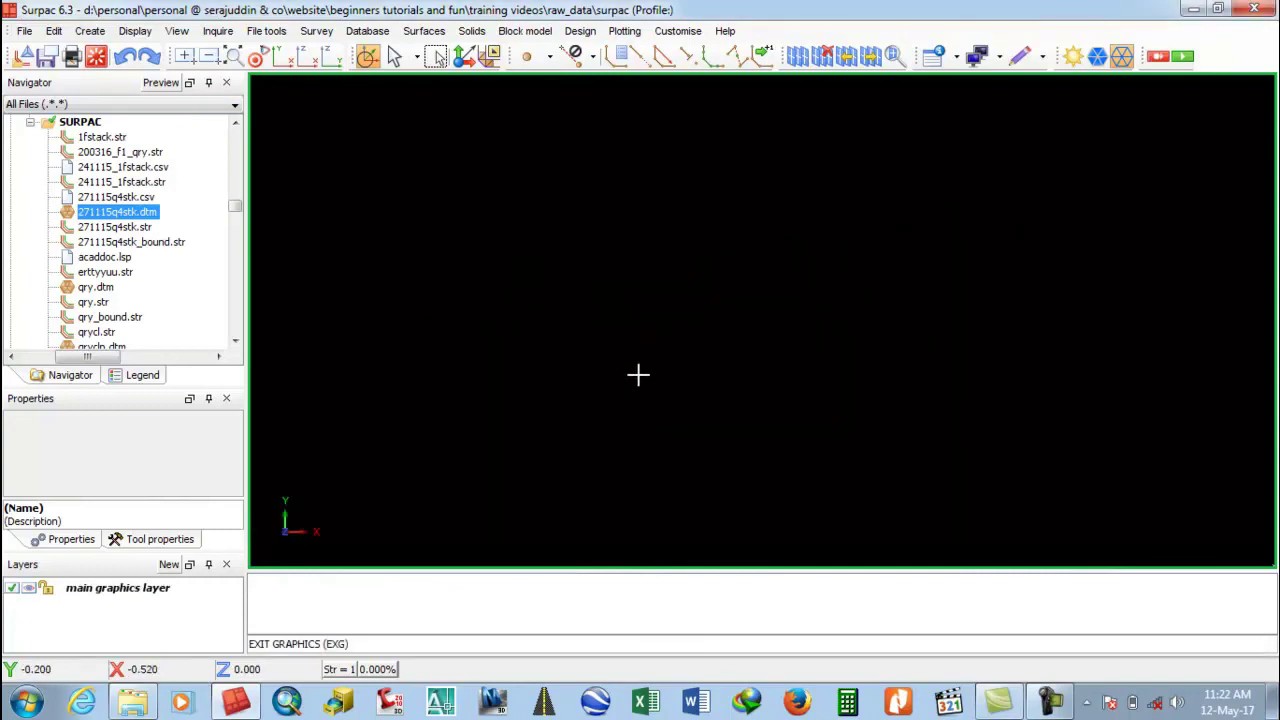